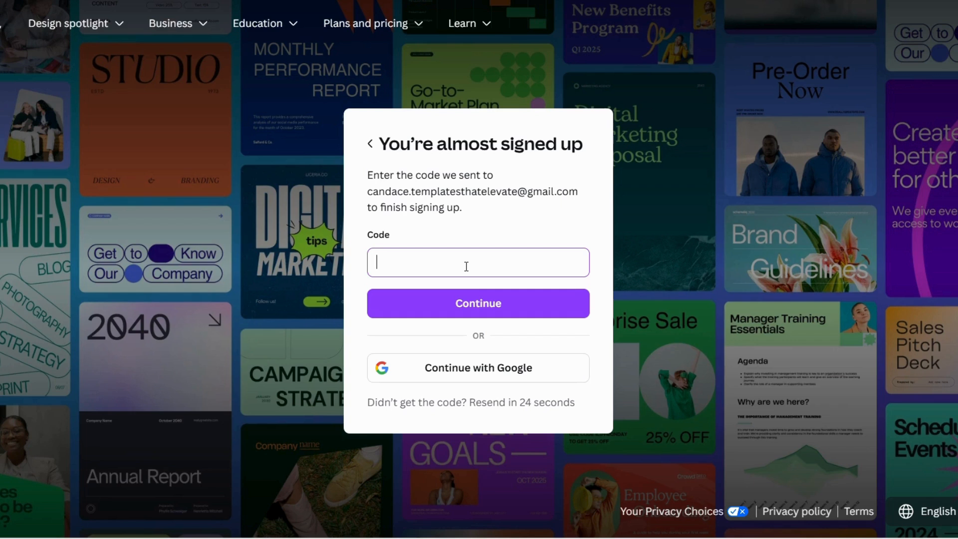
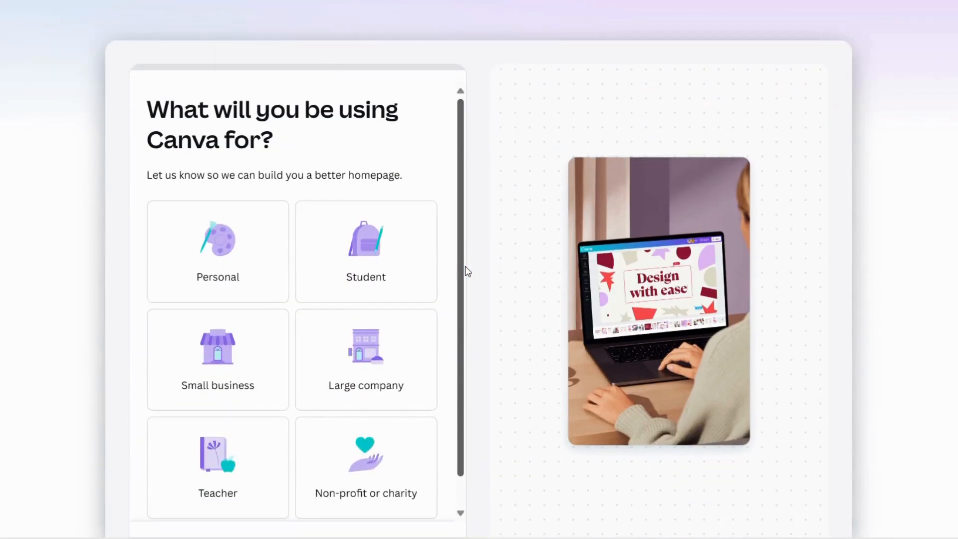
Enter the sign-up verification code and choose Personal use focused on printable designs.
{"action": "left_click", "coordinate": [204, 255]}
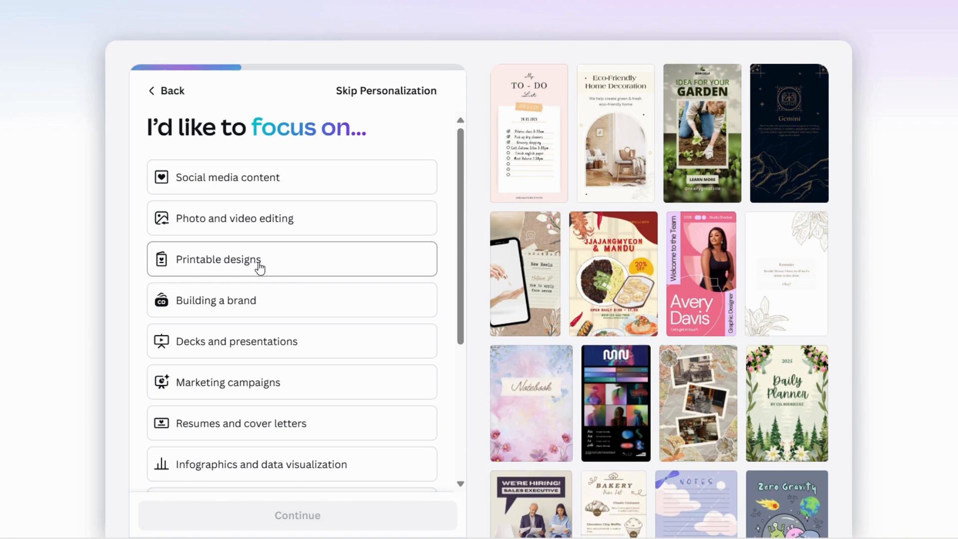
{"action": "left_click", "coordinate": [259, 268]}
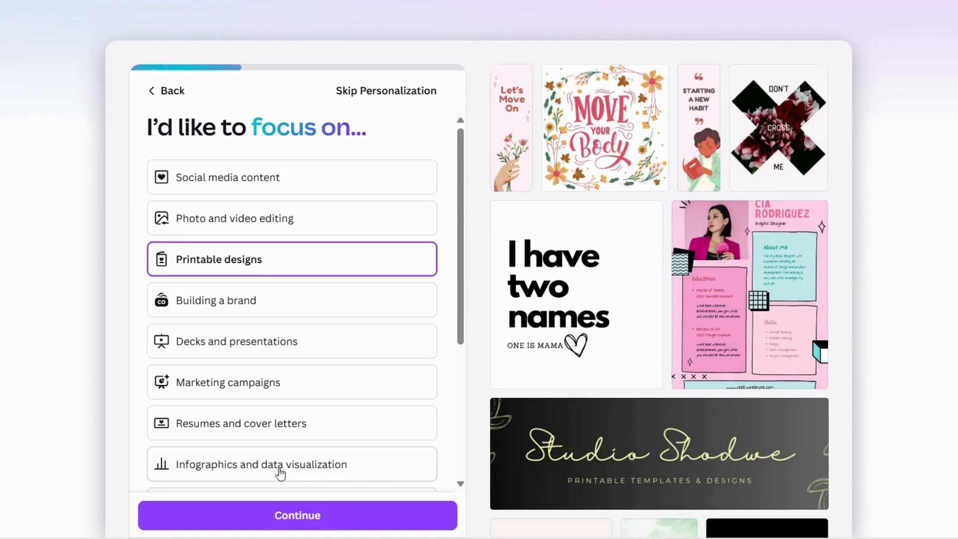
Continue, skip the Pro trial, and follow the PDF's link to the memorial template.
{"action": "left_click", "coordinate": [272, 519]}
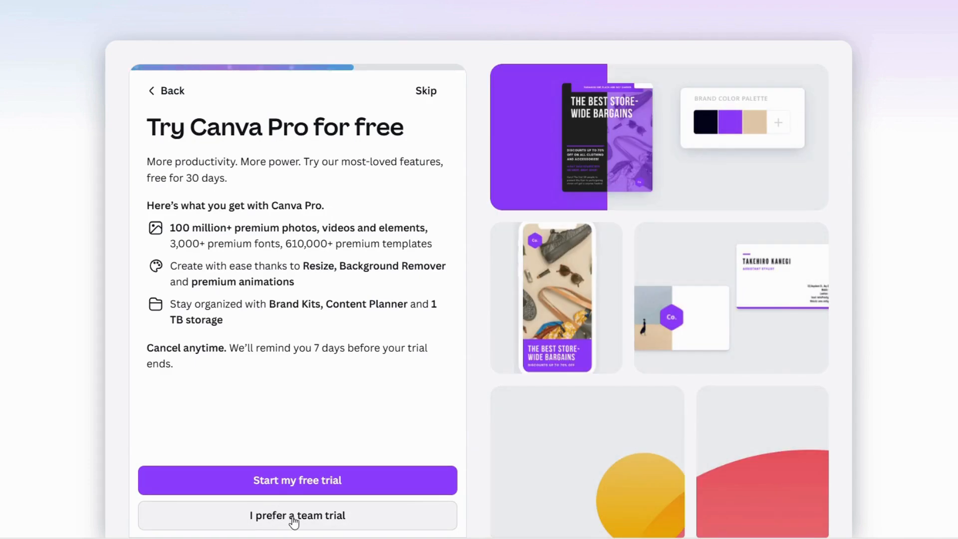
{"action": "left_click", "coordinate": [425, 93]}
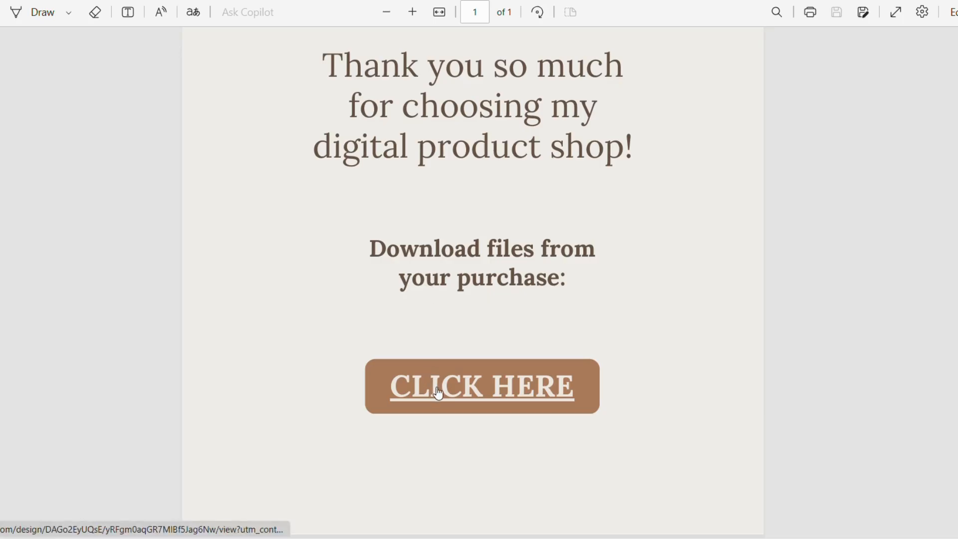
{"action": "left_click", "coordinate": [438, 394]}
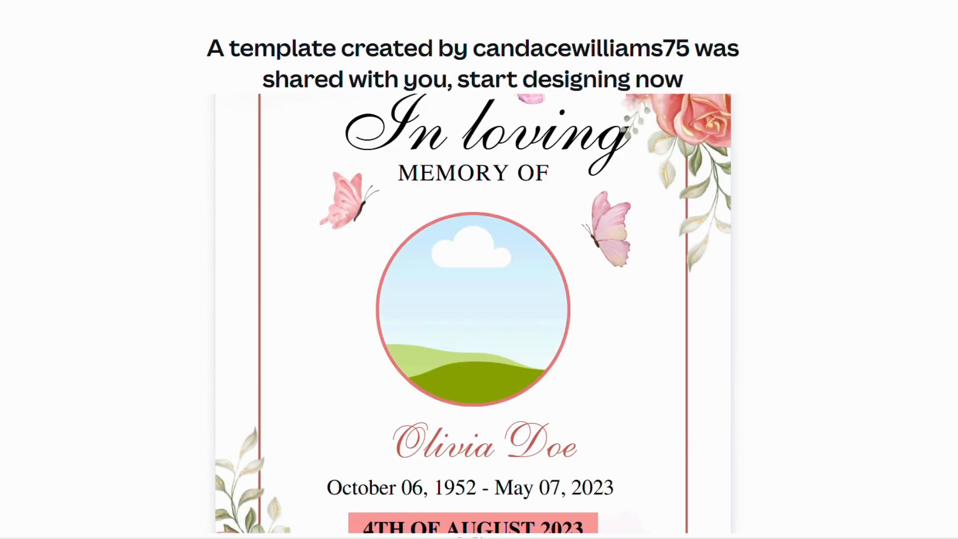
Create a new editable design from the pink Funeral Obituary template.
{"action": "scroll", "coordinate": [473, 269], "scroll_direction": "down", "scroll_amount": 3}
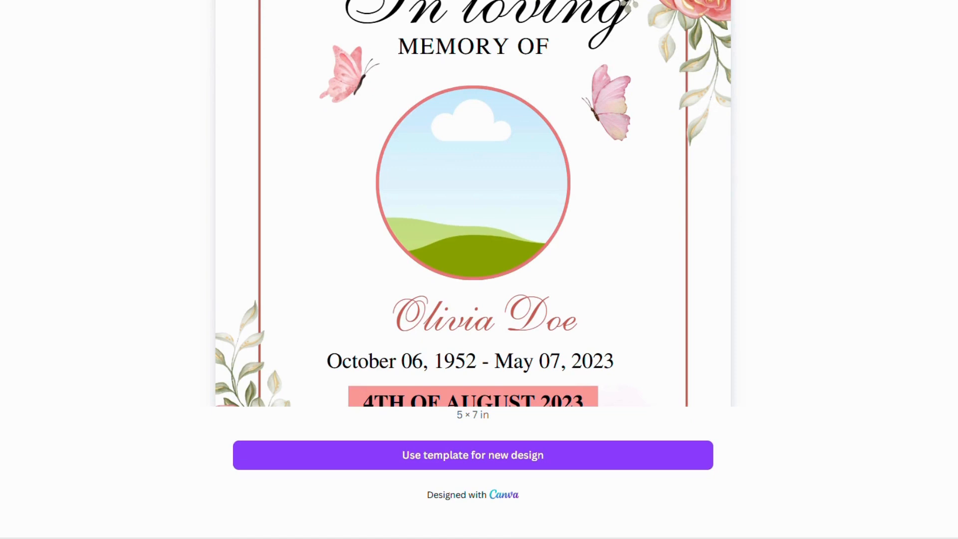
{"action": "left_click", "coordinate": [464, 460]}
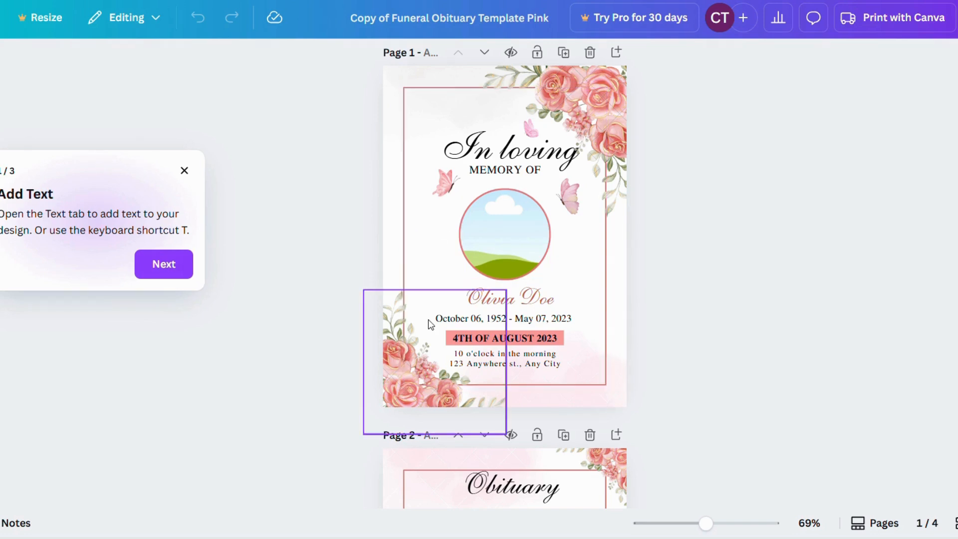
Delete the pink rose cluster from the cover's top-right corner and show the Elements library.
{"action": "left_click", "coordinate": [607, 118]}
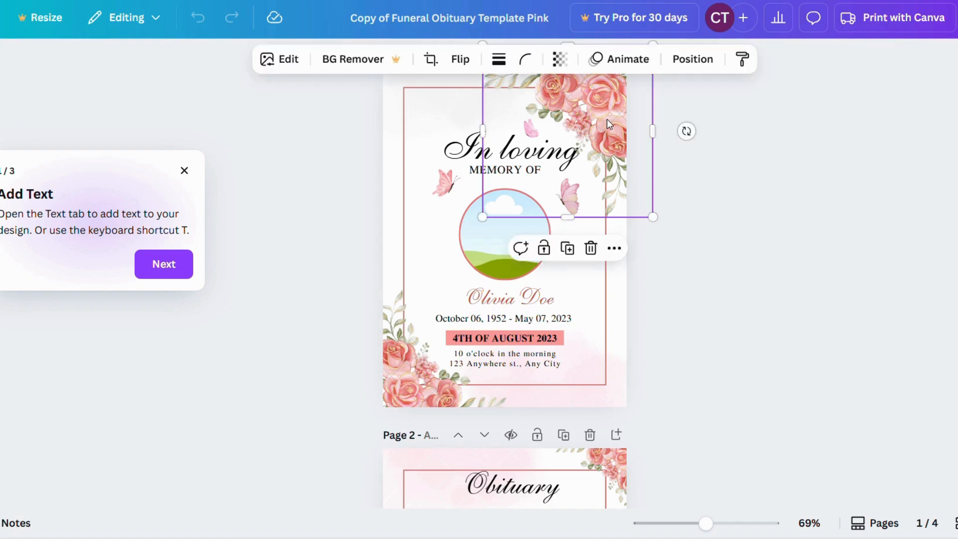
{"action": "left_click", "coordinate": [184, 170]}
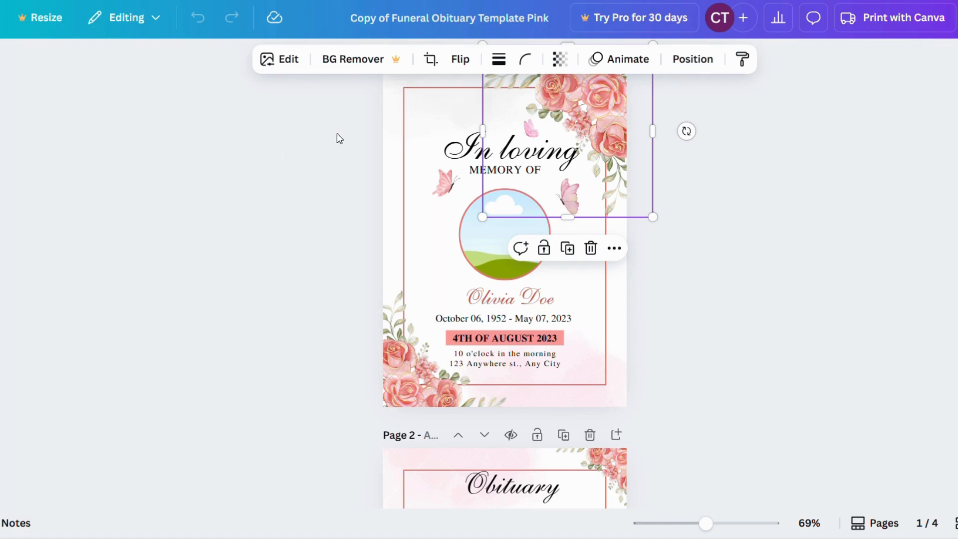
{"action": "left_click", "coordinate": [591, 248]}
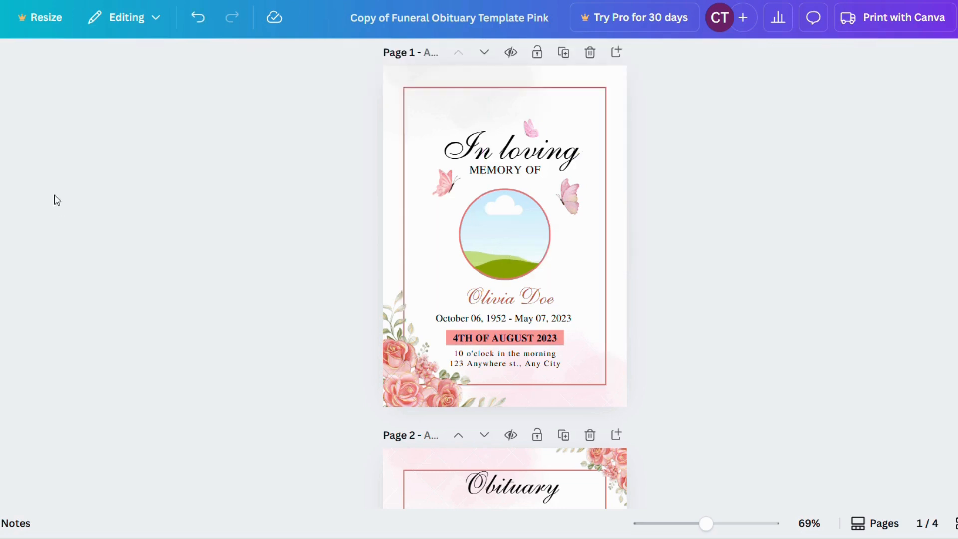
{"action": "left_click", "coordinate": [0, 113]}
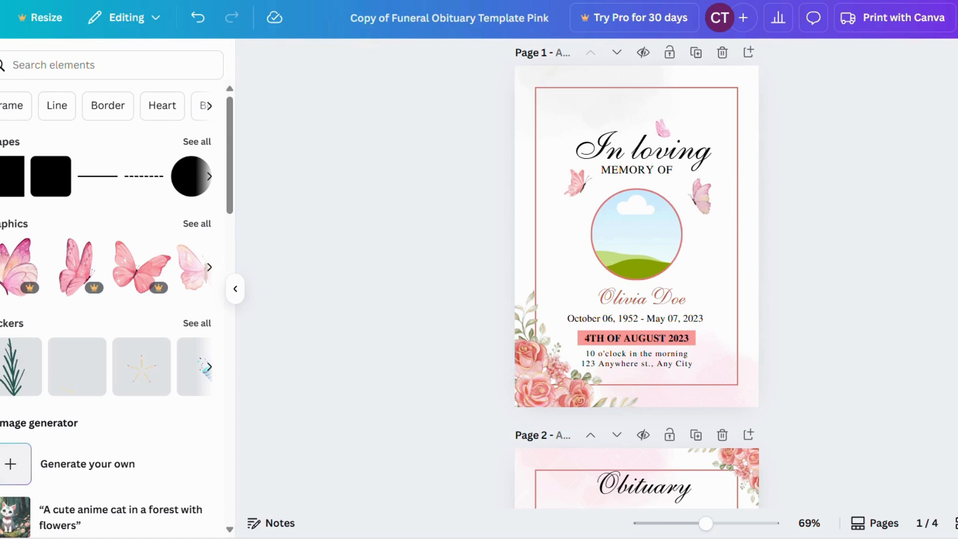
Search Elements for 'purple flower' and add the lavender flower corner graphic to page 1.
{"action": "left_click", "coordinate": [69, 64]}
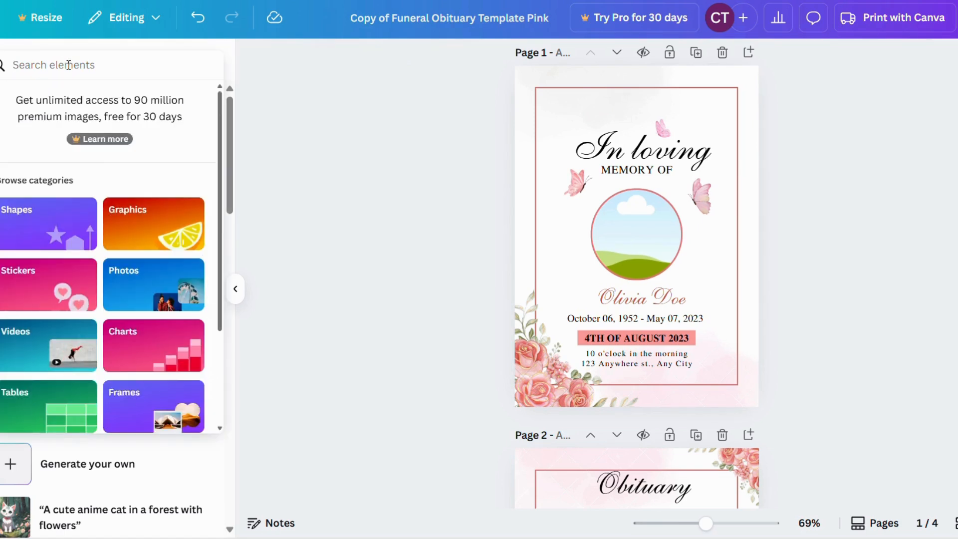
{"action": "type", "text": "purple"}
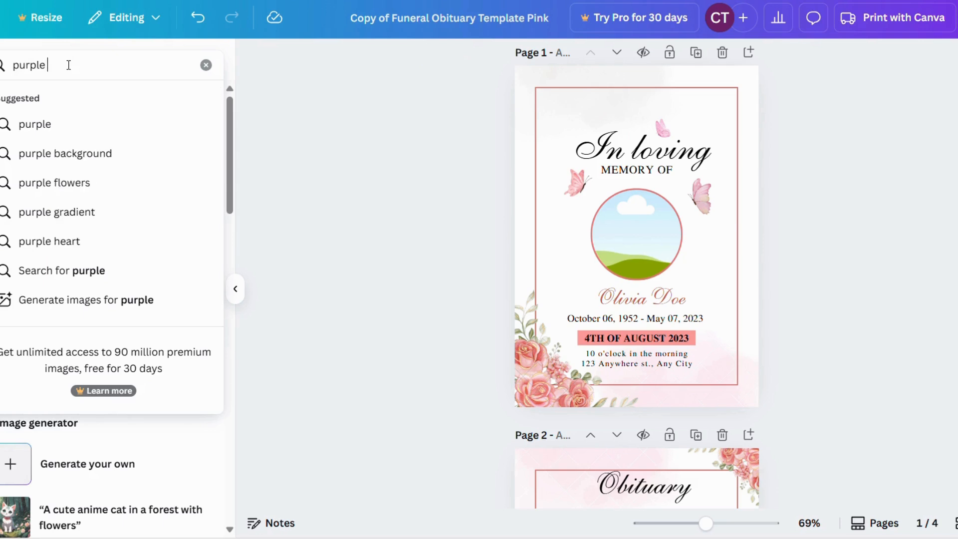
{"action": "type", "text": " flower"}
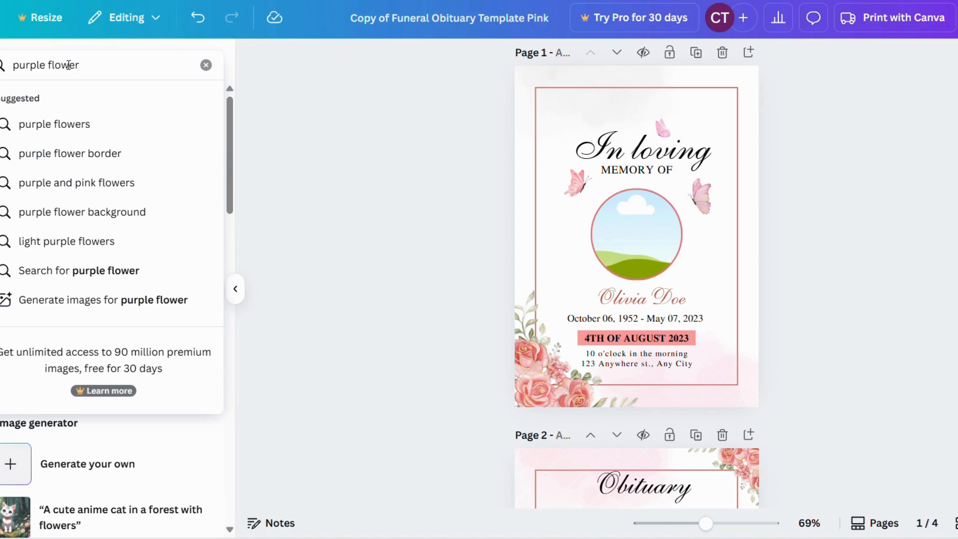
{"action": "key", "text": "Return"}
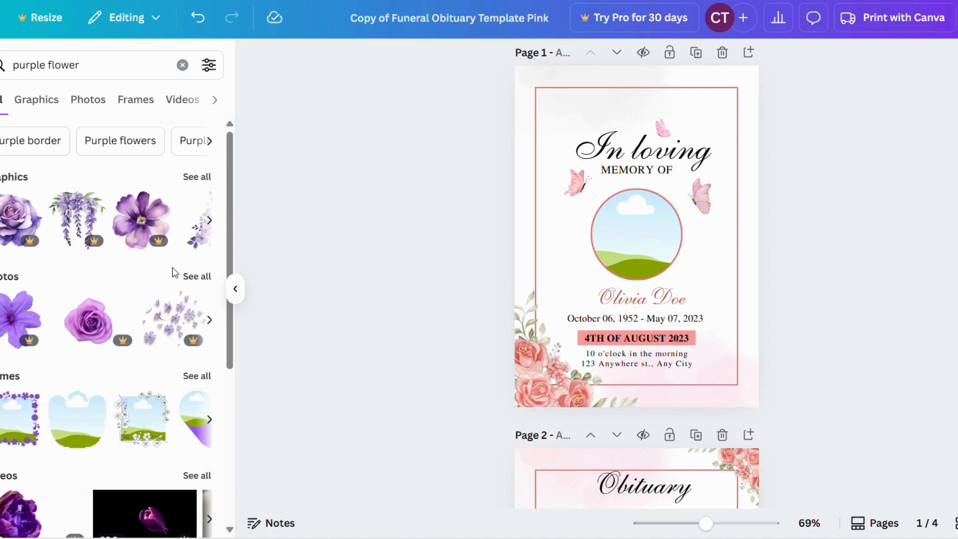
{"action": "left_click", "coordinate": [205, 179]}
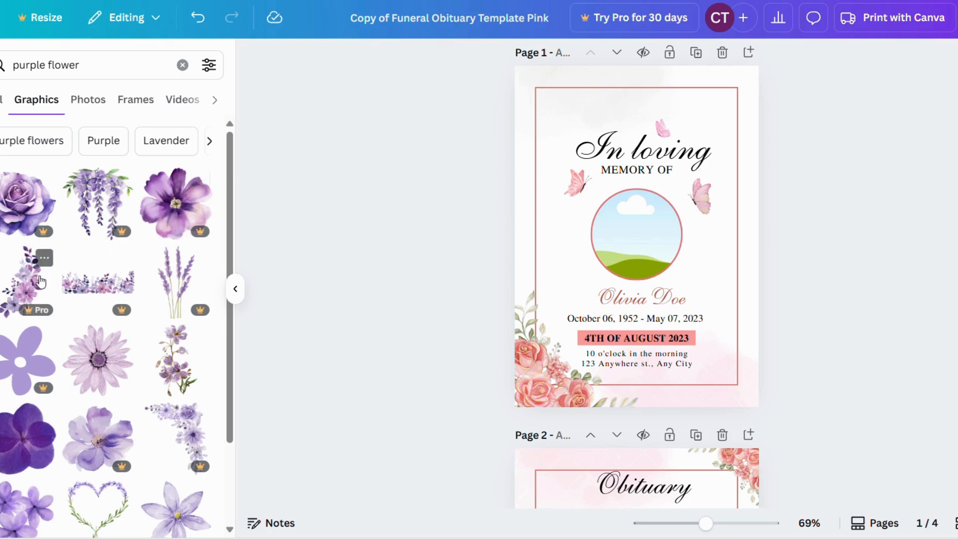
{"action": "left_click", "coordinate": [182, 422]}
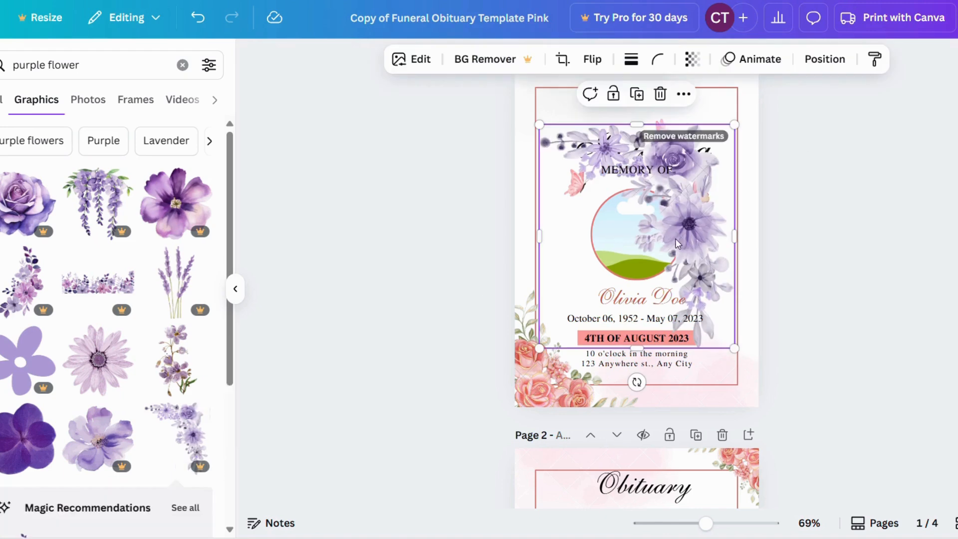
Shrink the lavender flowers into the top-right corner and delete the bottom-left pink roses.
{"action": "left_click_drag", "start_coordinate": [702, 251], "coordinate": [740, 196]}
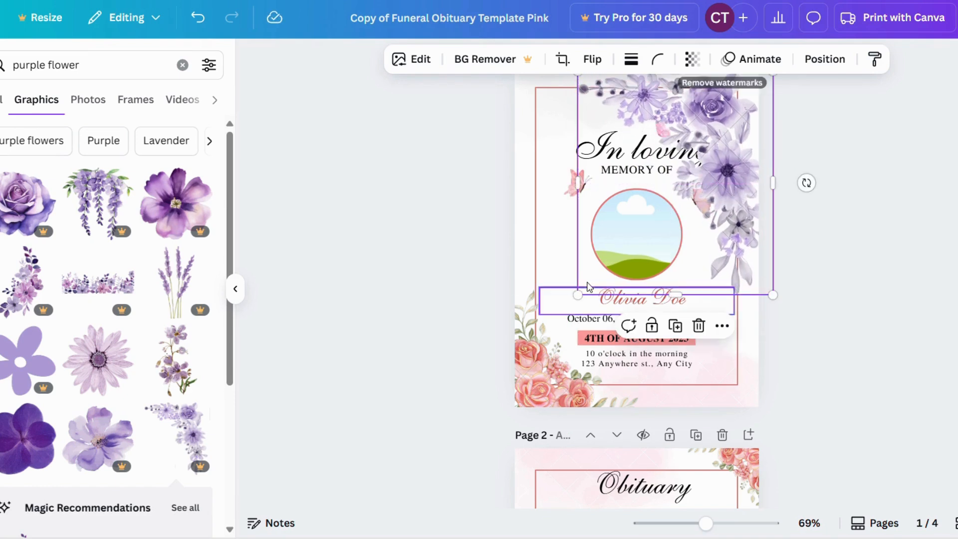
{"action": "left_click_drag", "start_coordinate": [577, 295], "coordinate": [655, 233]}
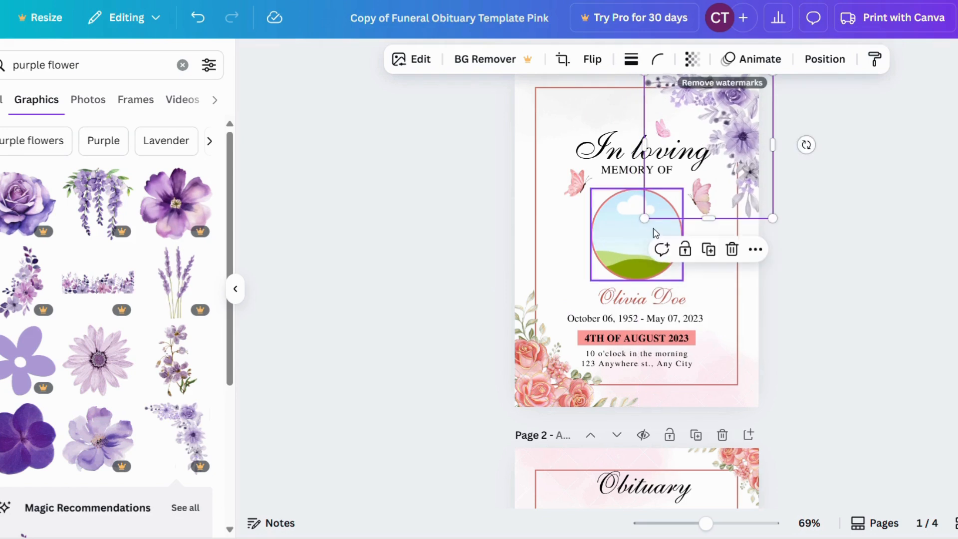
{"action": "left_click", "coordinate": [548, 380]}
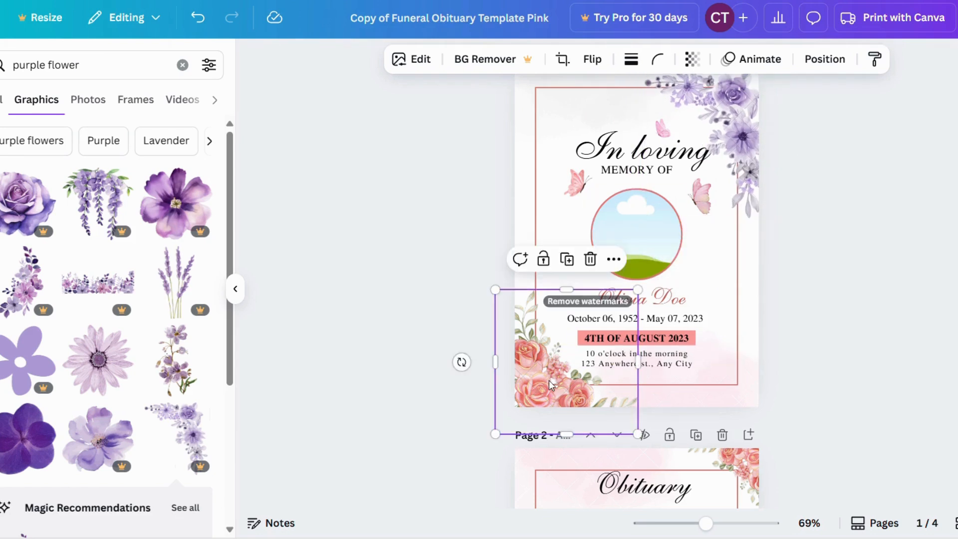
{"action": "left_click", "coordinate": [592, 260]}
Duplicate the purple flowers, rotate the copy 180°, and place it bottom-left.
{"action": "left_click", "coordinate": [724, 125]}
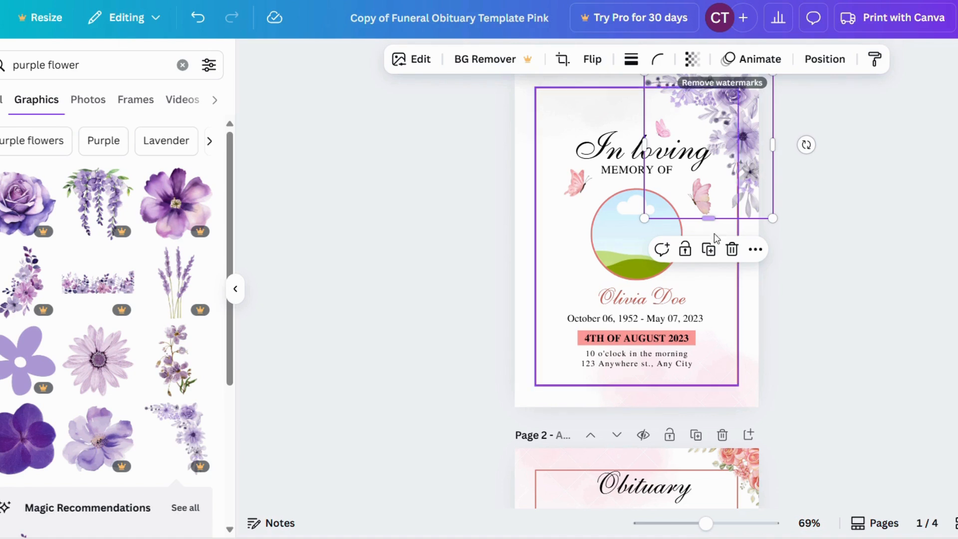
{"action": "left_click", "coordinate": [708, 249]}
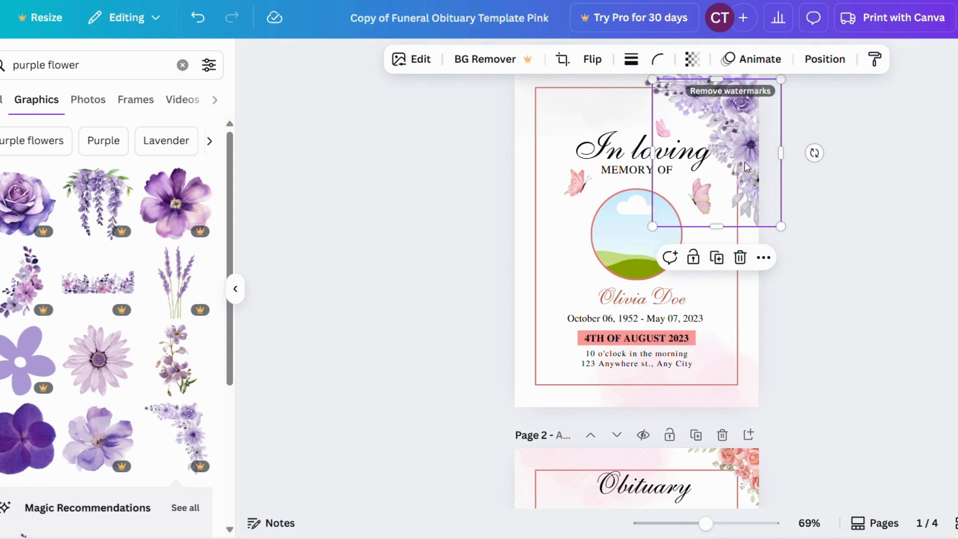
{"action": "left_click_drag", "start_coordinate": [738, 174], "coordinate": [665, 297]}
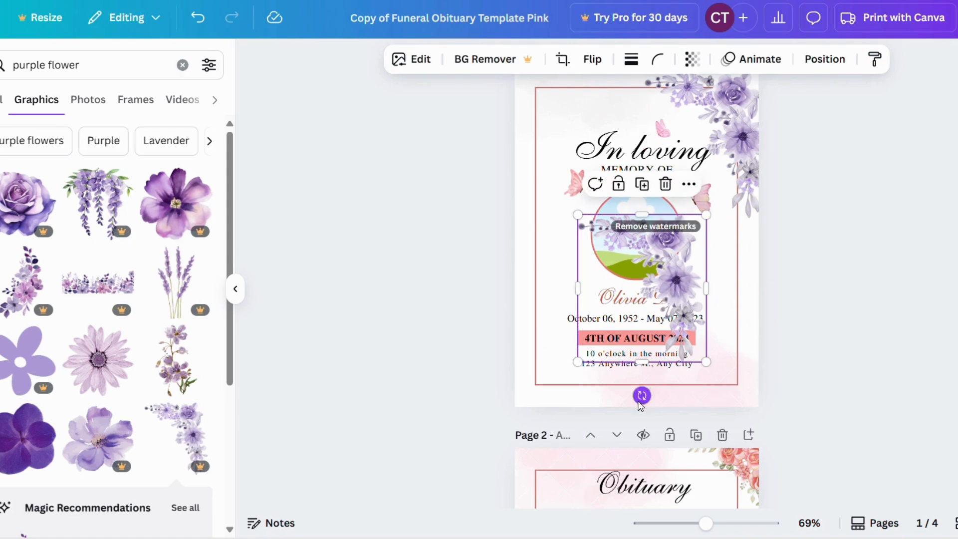
{"action": "left_click_drag", "start_coordinate": [641, 395], "coordinate": [642, 272]}
{"action": "left_click_drag", "start_coordinate": [619, 305], "coordinate": [552, 352]}
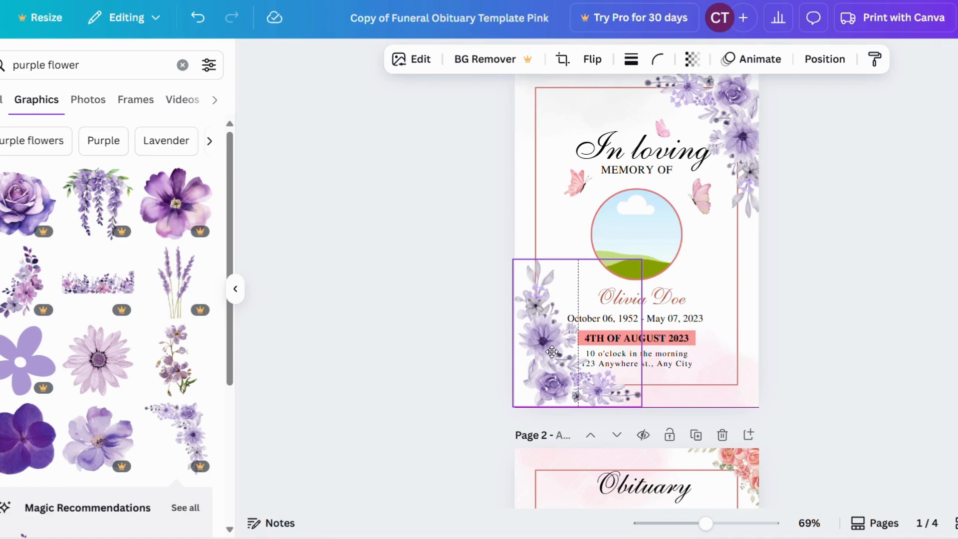
{"action": "left_click", "coordinate": [759, 288]}
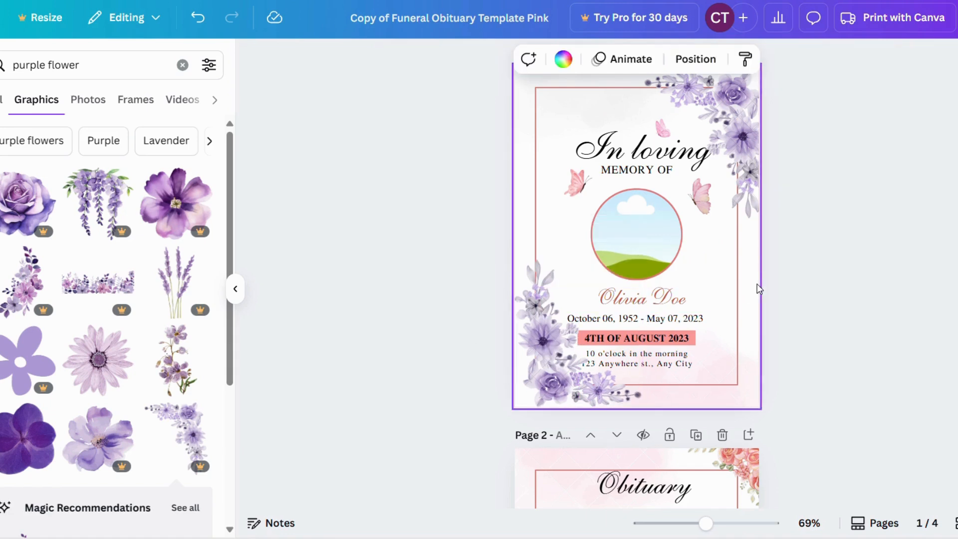
Make the name under the photo circle black in the Tex Gyre Termes font.
{"action": "left_click", "coordinate": [647, 300]}
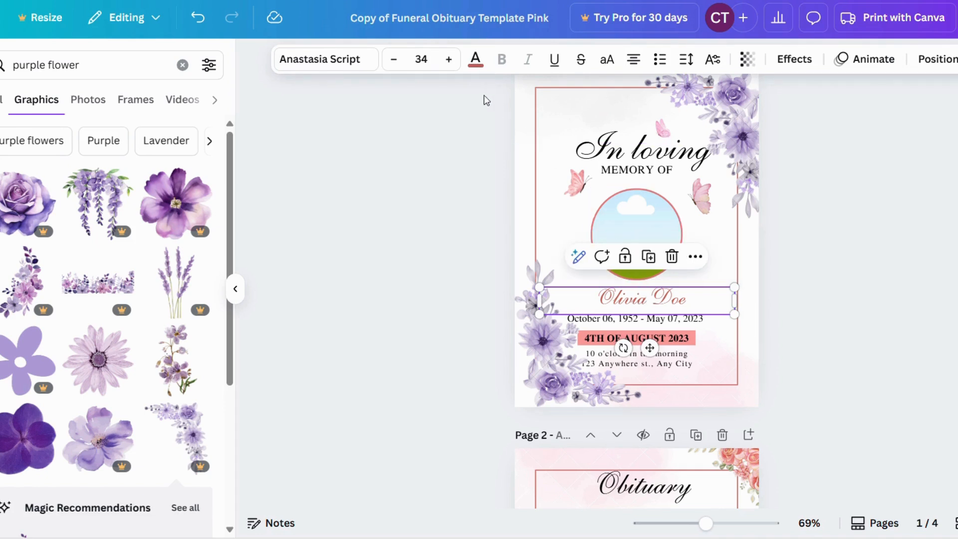
{"action": "left_click", "coordinate": [475, 60]}
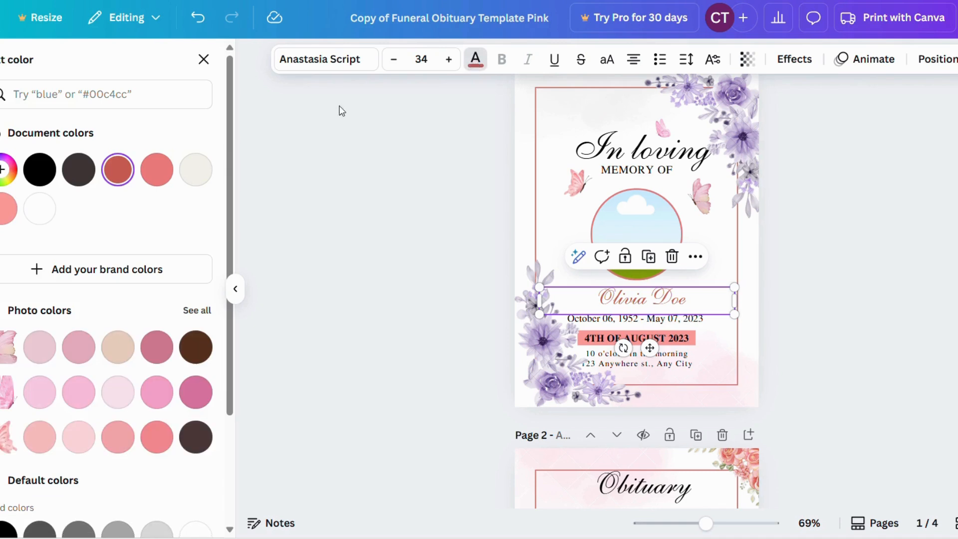
{"action": "left_click", "coordinate": [40, 179]}
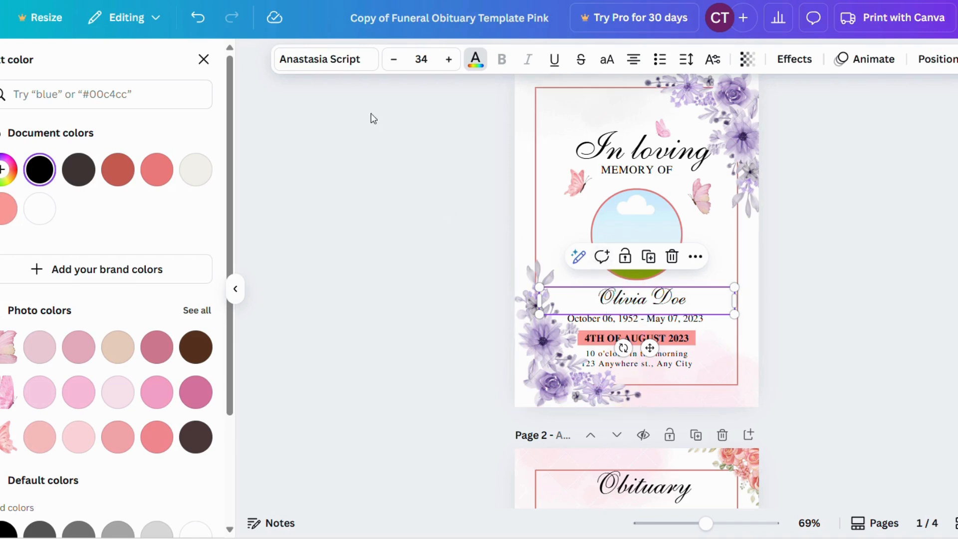
{"action": "left_click", "coordinate": [337, 63]}
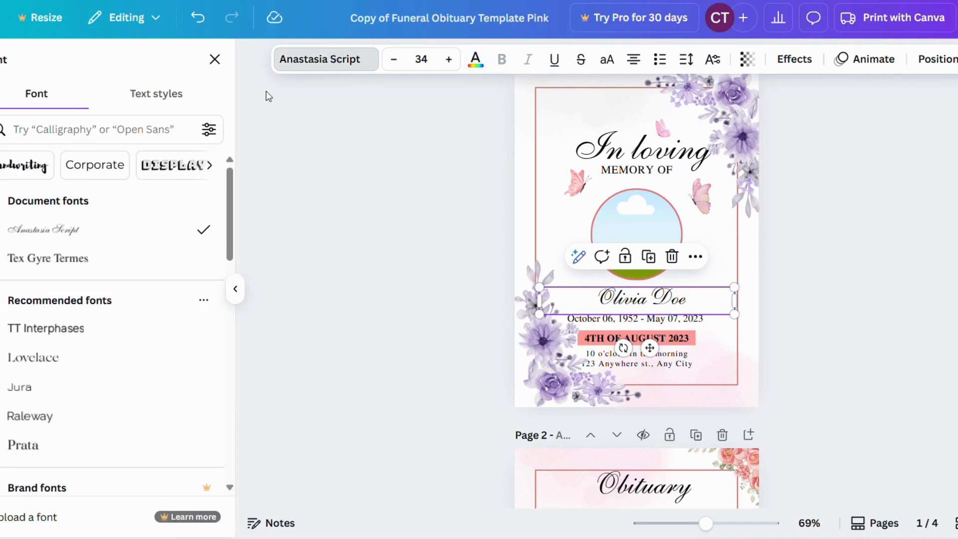
{"action": "left_click", "coordinate": [83, 260]}
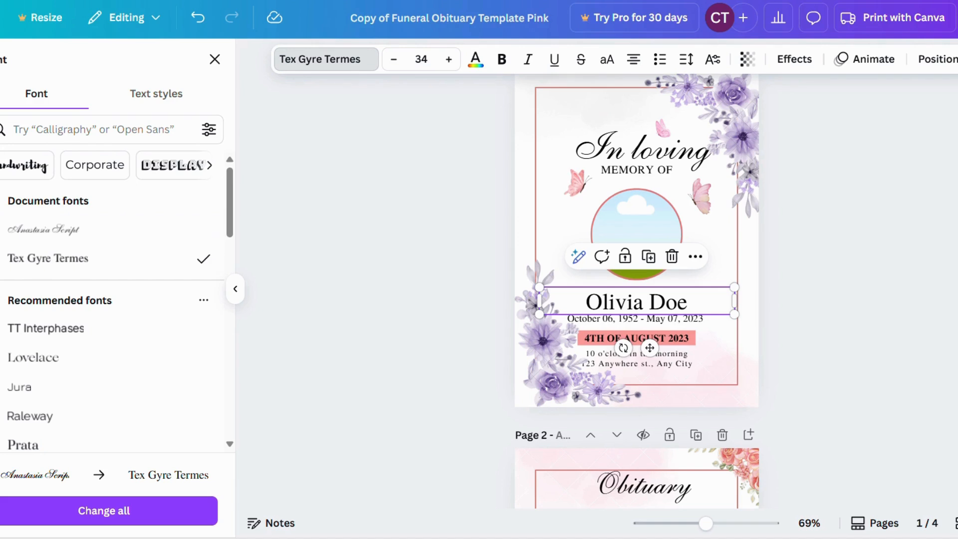
{"action": "left_click", "coordinate": [1, 108]}
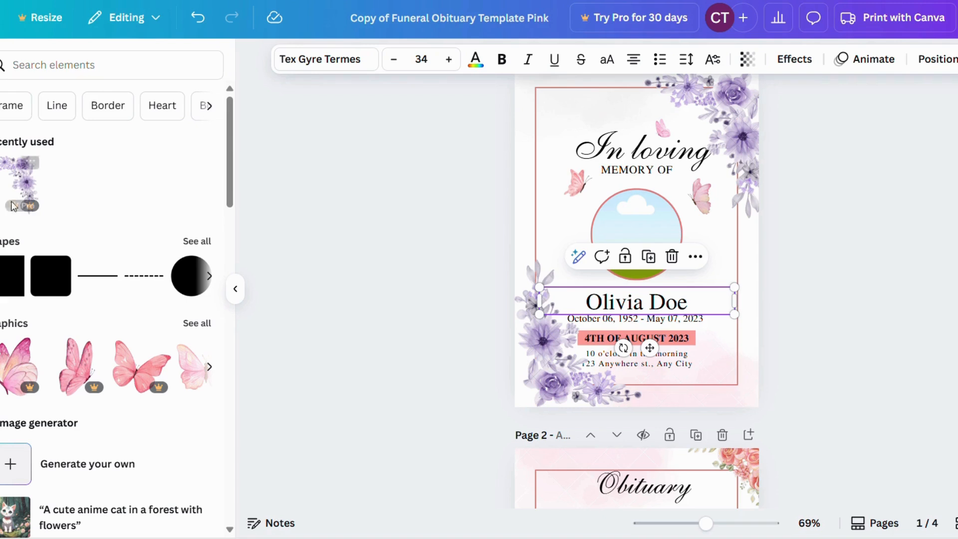
Upload the 2025 pastor photo and drop it into the cover's circular frame.
{"action": "left_click", "coordinate": [1, 250]}
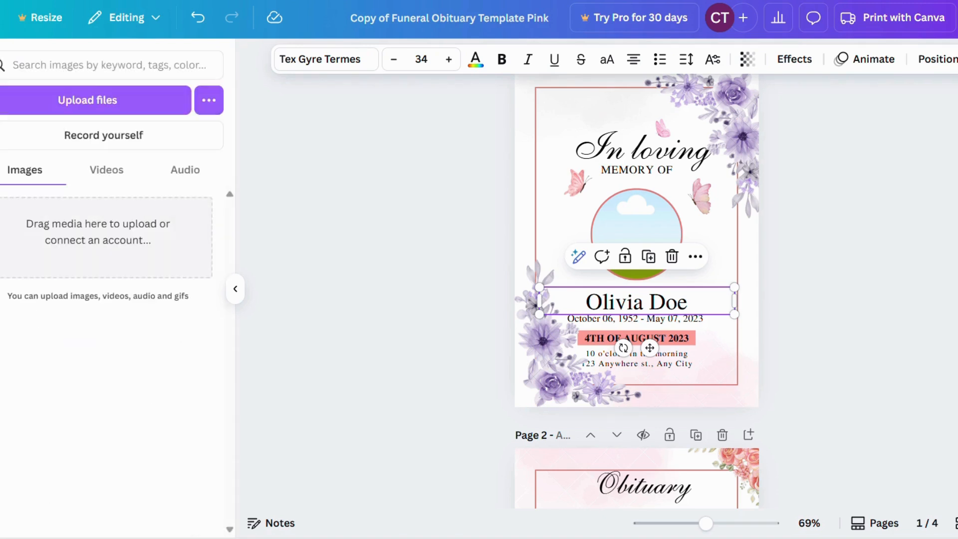
{"action": "left_click", "coordinate": [71, 105]}
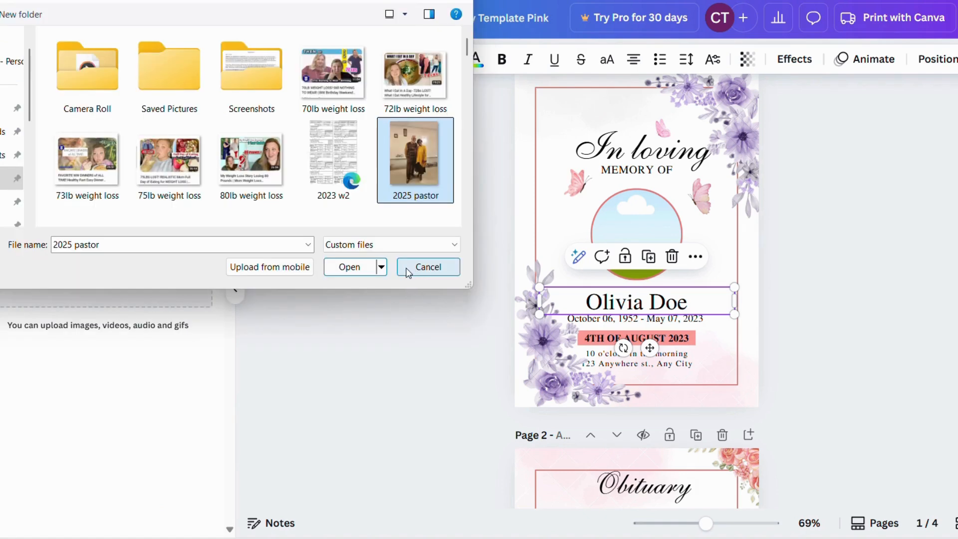
{"action": "left_click", "coordinate": [349, 268]}
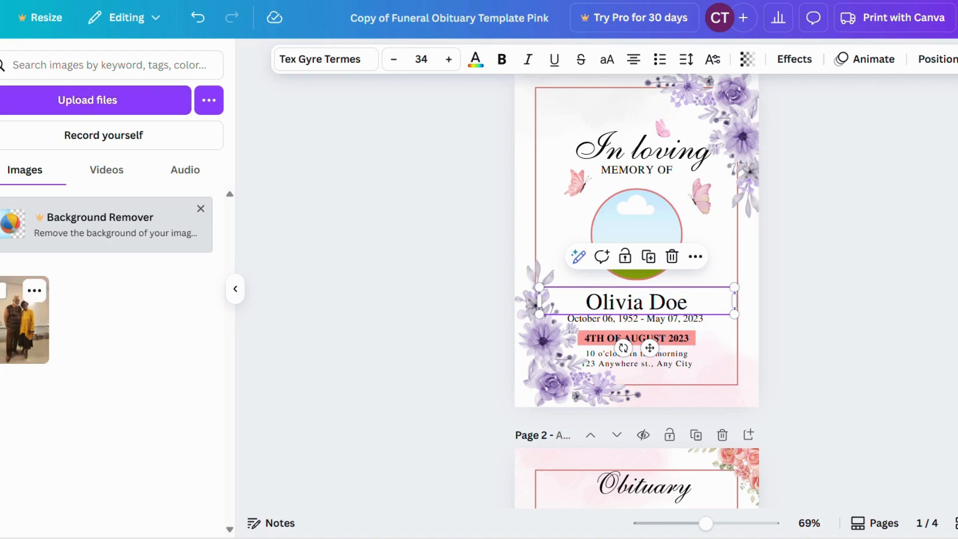
{"action": "left_click", "coordinate": [28, 337]}
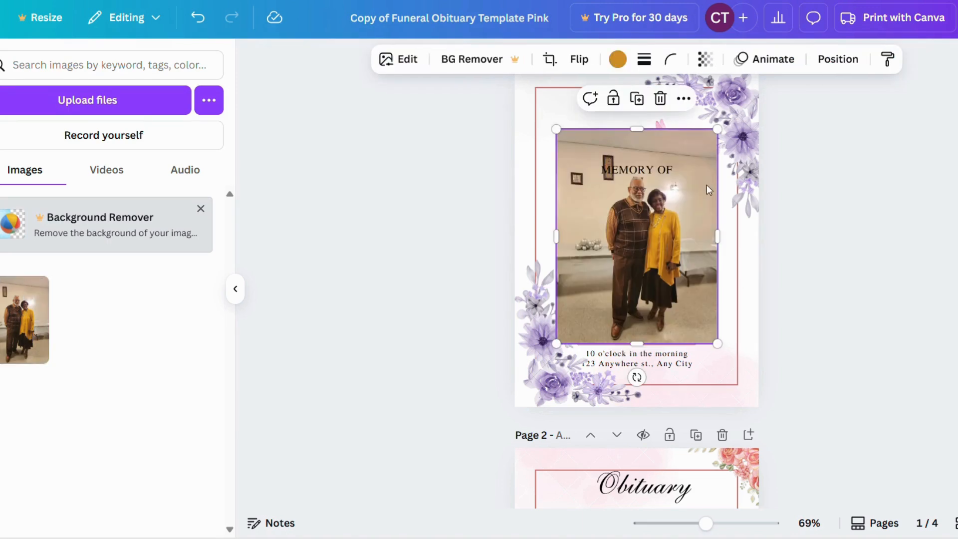
{"action": "left_click_drag", "start_coordinate": [678, 228], "coordinate": [652, 255]}
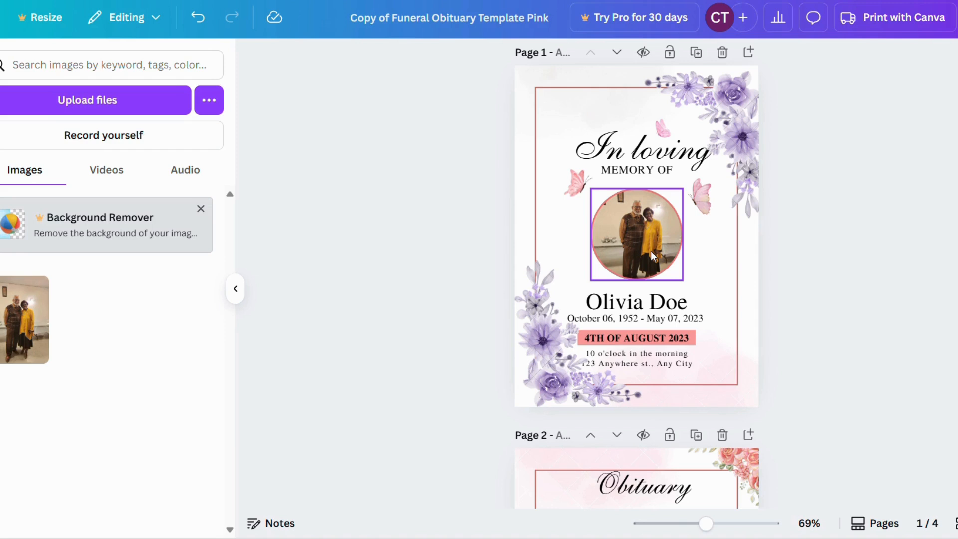
Delete the photo from the circle, keeping the frame with its placeholder image.
{"action": "left_click", "coordinate": [651, 253]}
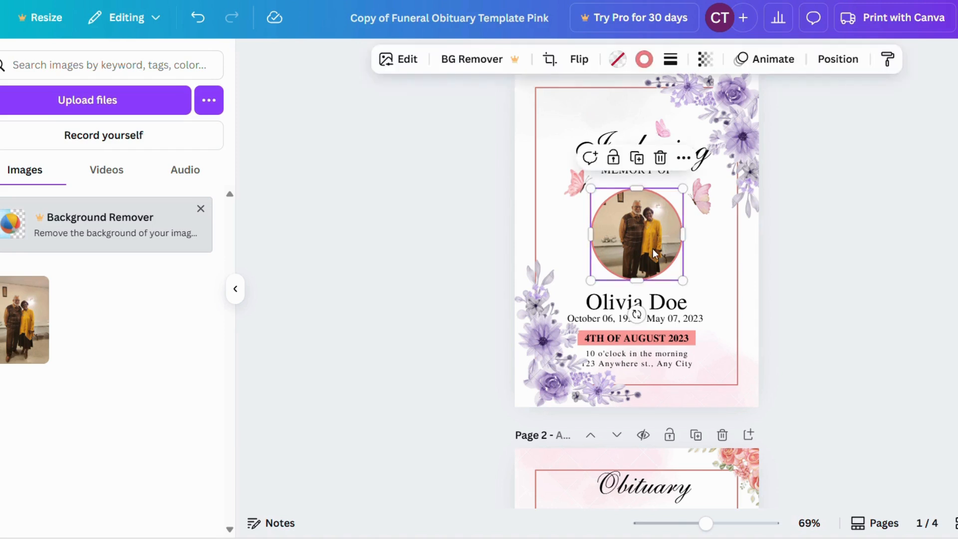
{"action": "left_click", "coordinate": [660, 159]}
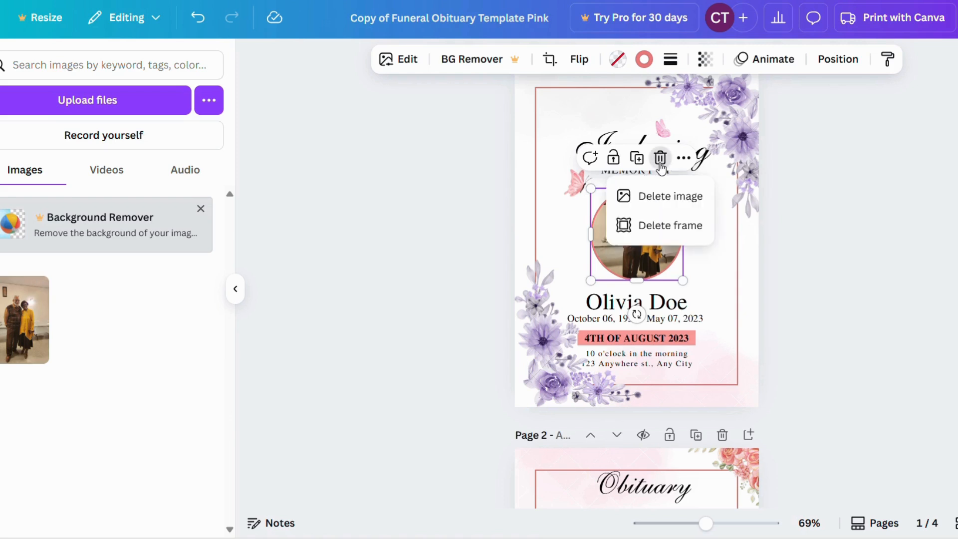
{"action": "left_click", "coordinate": [663, 196]}
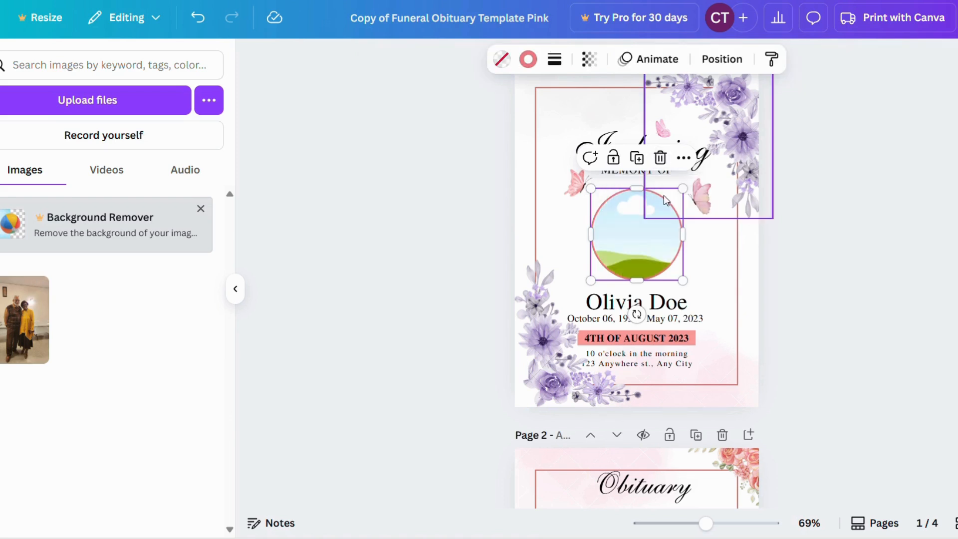
{"action": "left_click", "coordinate": [660, 157]}
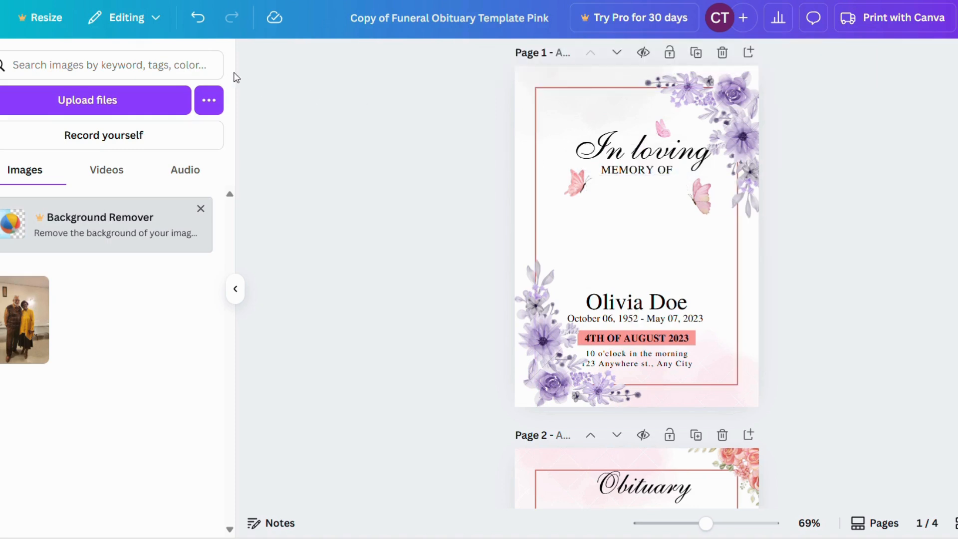
{"action": "left_click", "coordinate": [198, 19]}
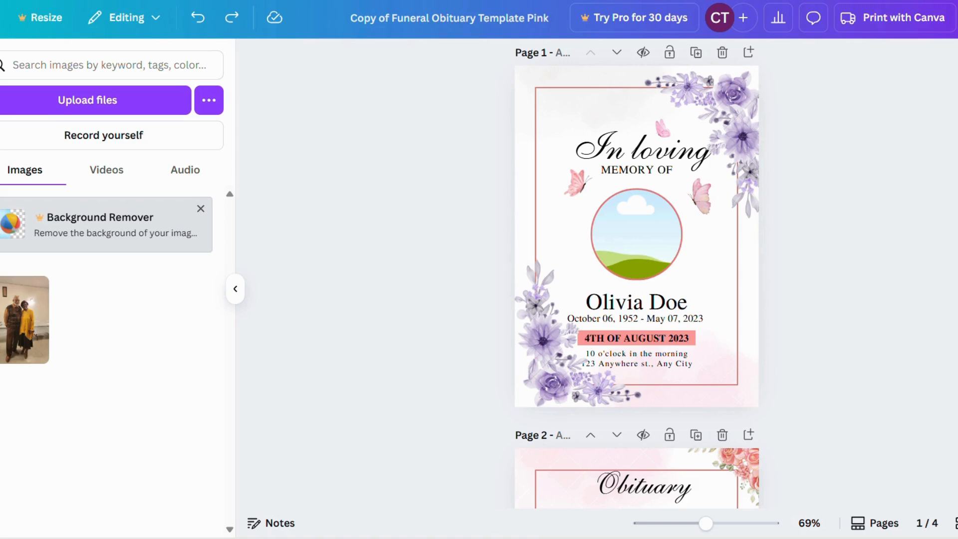
{"action": "left_click", "coordinate": [957, 18]}
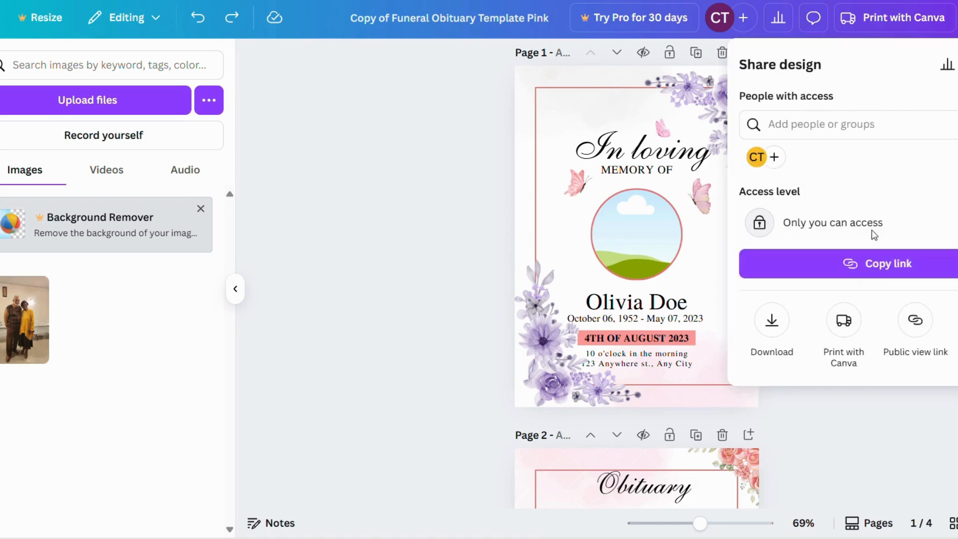
{"action": "left_click", "coordinate": [771, 322]}
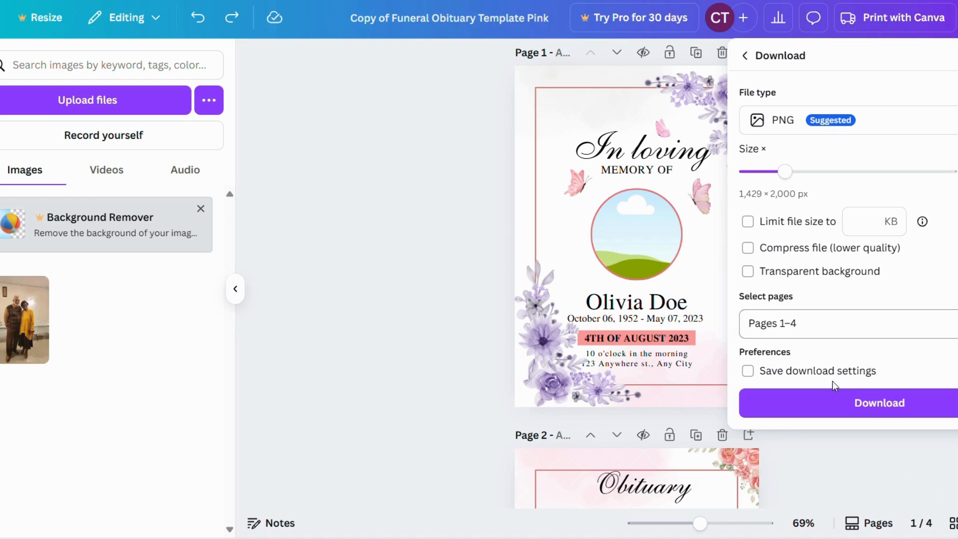
{"action": "left_click", "coordinate": [947, 121]}
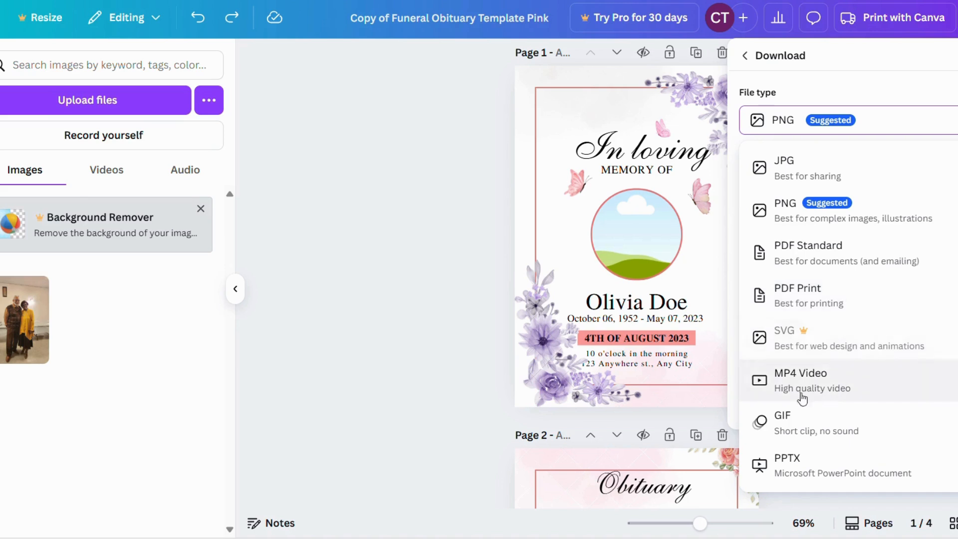
{"action": "left_click", "coordinate": [508, 187]}
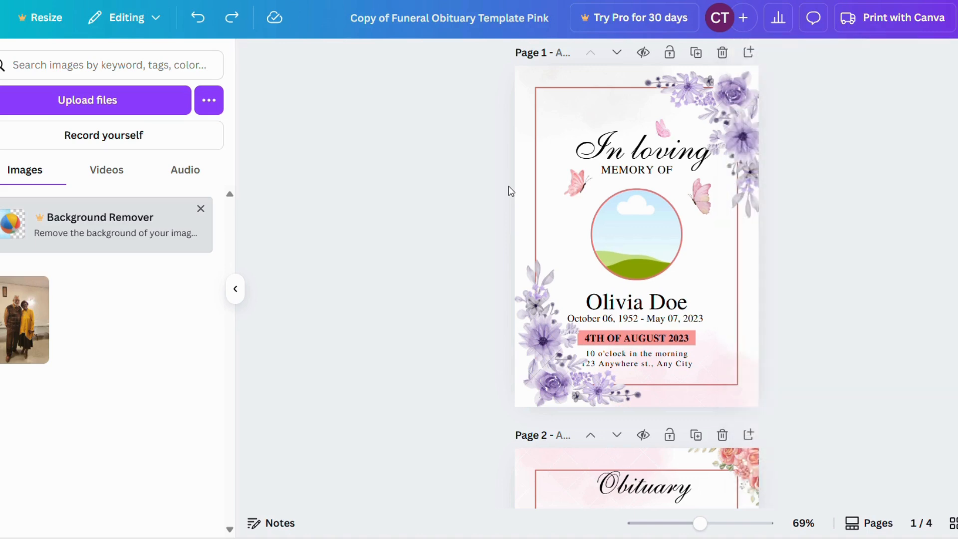